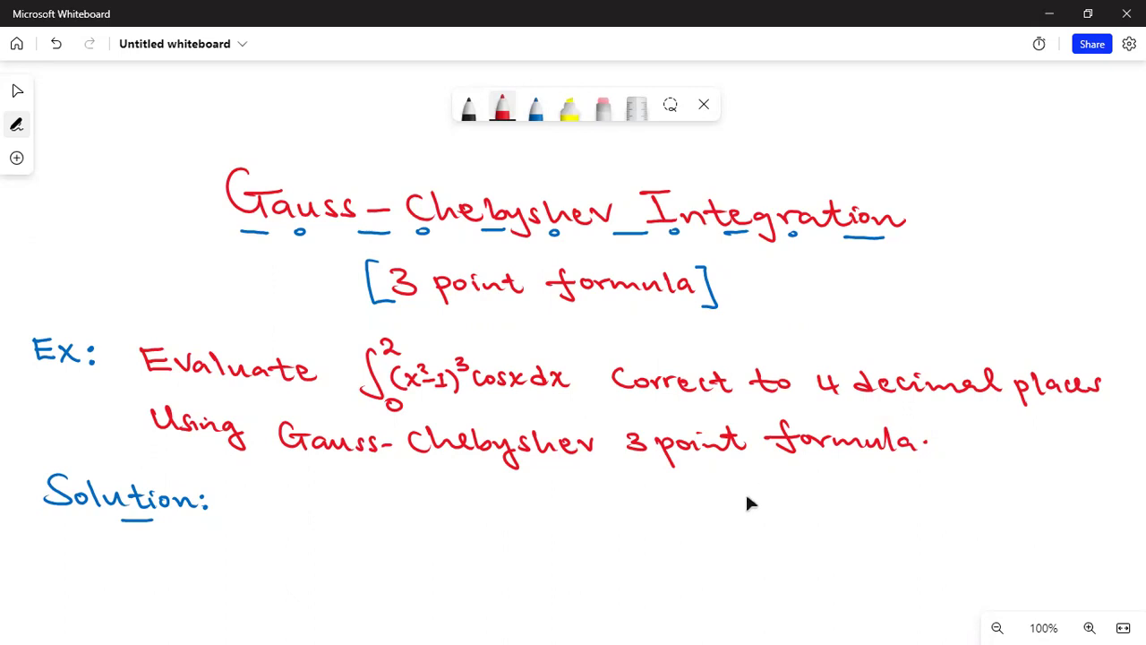
# Step: Handwrite the label 'Step I:' in black ink below the Solution heading
pyautogui.scroll(-1, 749, 503)
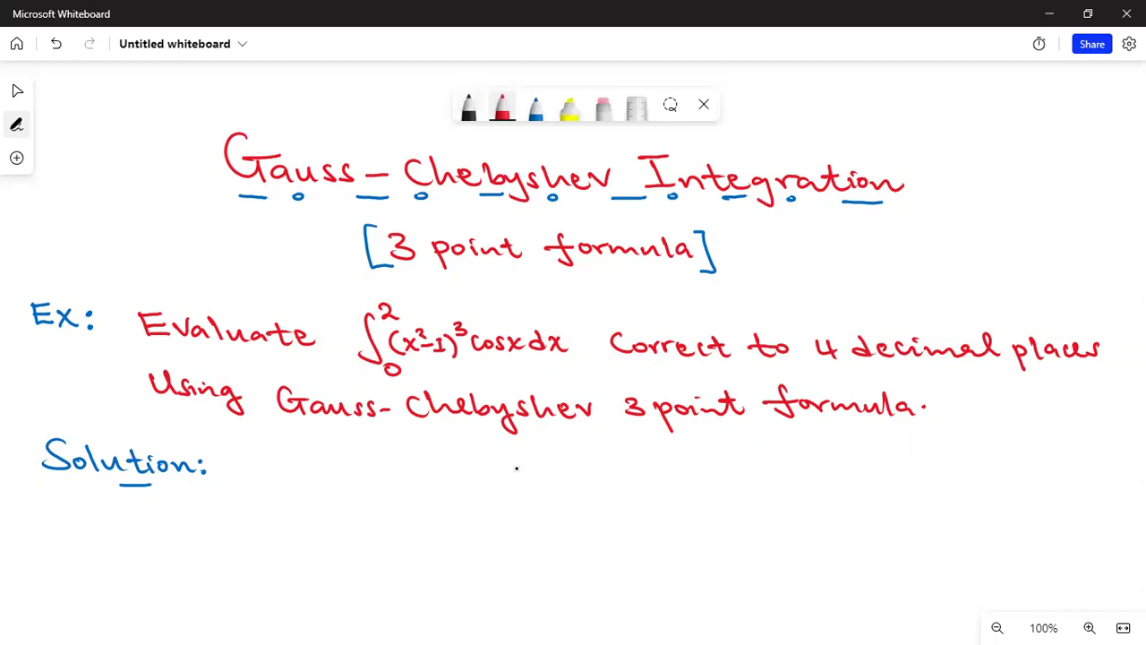
pyautogui.click(467, 107)
pyautogui.moveTo(51, 495)
pyautogui.mouseDown()
pyautogui.moveTo(33, 513)
pyautogui.moveTo(59, 503)
pyautogui.moveTo(68, 516)
pyautogui.moveTo(85, 498)
pyautogui.mouseUp()
pyautogui.moveTo(75, 509); pyautogui.dragTo(88, 528)
pyautogui.moveTo(88, 507)
pyautogui.mouseDown()
pyautogui.moveTo(122, 520)
pyautogui.moveTo(124, 503)
pyautogui.mouseUp()
pyautogui.click(132, 506)
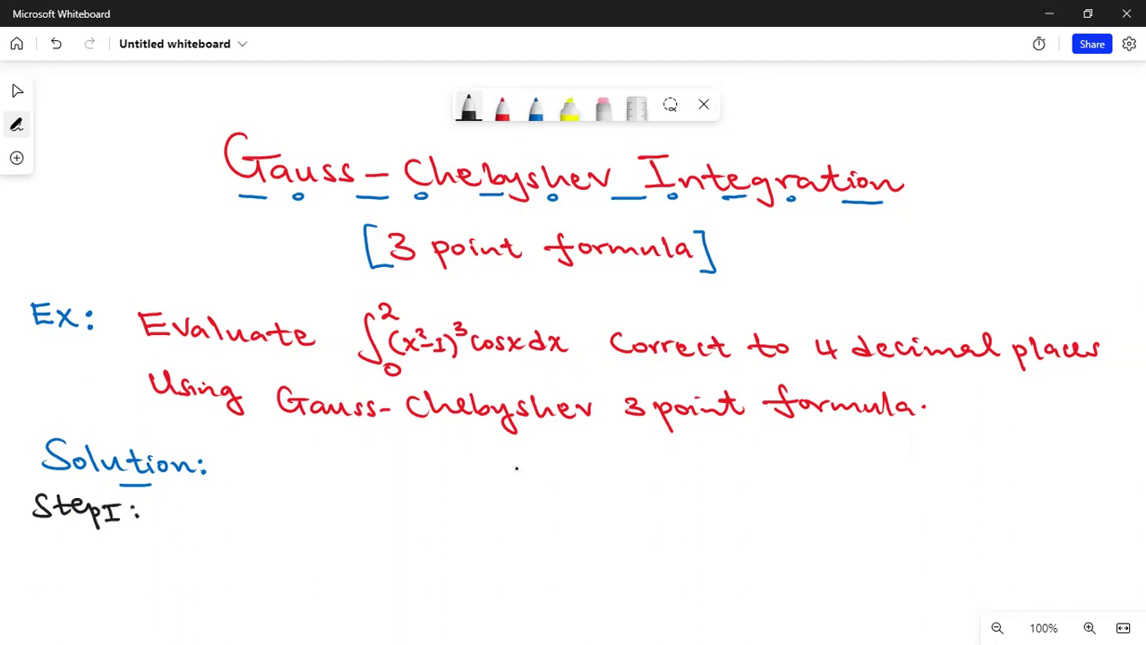
# Step: Write 'Transform the given domain' in blue ink after the Step I label
pyautogui.click(536, 106)
pyautogui.moveTo(158, 494)
pyautogui.mouseDown()
pyautogui.moveTo(186, 494)
pyautogui.moveTo(174, 519)
pyautogui.moveTo(248, 510)
pyautogui.moveTo(260, 532)
pyautogui.moveTo(274, 514)
pyautogui.mouseUp()
pyautogui.moveTo(274, 517)
pyautogui.mouseDown()
pyautogui.moveTo(325, 519)
pyautogui.moveTo(372, 512)
pyautogui.mouseUp()
pyautogui.moveTo(375, 521); pyautogui.dragTo(419, 521)
pyautogui.moveTo(442, 511)
pyautogui.mouseDown()
pyautogui.moveTo(511, 518)
pyautogui.moveTo(547, 504)
pyautogui.moveTo(555, 517)
pyautogui.moveTo(677, 512)
pyautogui.mouseUp()
pyautogui.click(432, 507)
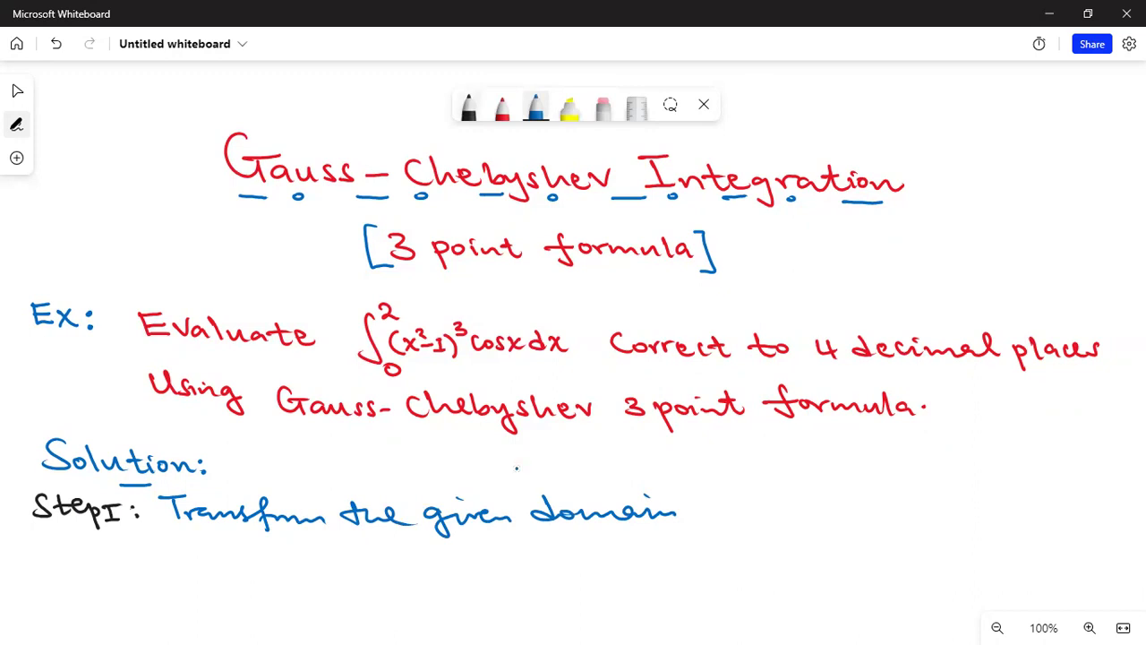
# Step: Write the intervals '[0,2] onto [-1,1]' to finish the sentence
pyautogui.click(467, 108)
pyautogui.moveTo(704, 498)
pyautogui.mouseDown()
pyautogui.moveTo(696, 523)
pyautogui.moveTo(718, 528)
pyautogui.moveTo(725, 507)
pyautogui.mouseUp()
pyautogui.moveTo(736, 514)
pyautogui.mouseDown()
pyautogui.moveTo(732, 523)
pyautogui.moveTo(764, 518)
pyautogui.moveTo(772, 530)
pyautogui.moveTo(806, 518)
pyautogui.moveTo(975, 525)
pyautogui.moveTo(962, 528)
pyautogui.mouseUp()
pyautogui.click(536, 108)
pyautogui.click(468, 107)
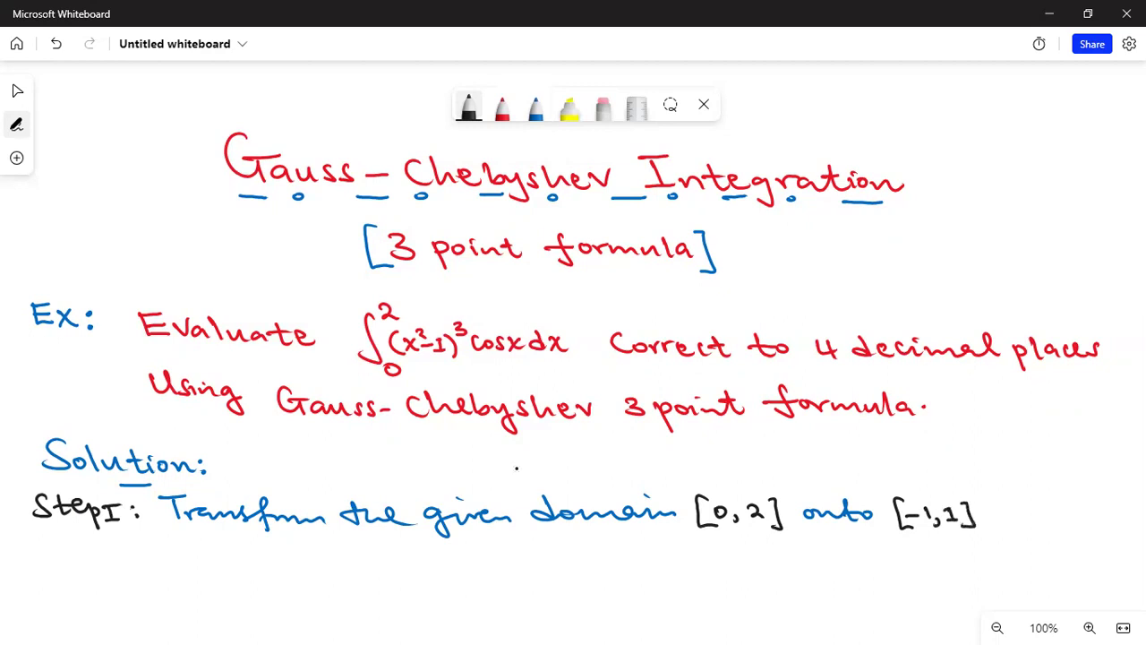
pyautogui.click(501, 107)
# Step: Label [0,2] with x and [-1,1] with t, and mark the integral's lower limit x=0
pyautogui.moveTo(727, 479); pyautogui.dragTo(731, 491)
pyautogui.moveTo(935, 481)
pyautogui.mouseDown()
pyautogui.moveTo(942, 498)
pyautogui.moveTo(945, 486)
pyautogui.mouseUp()
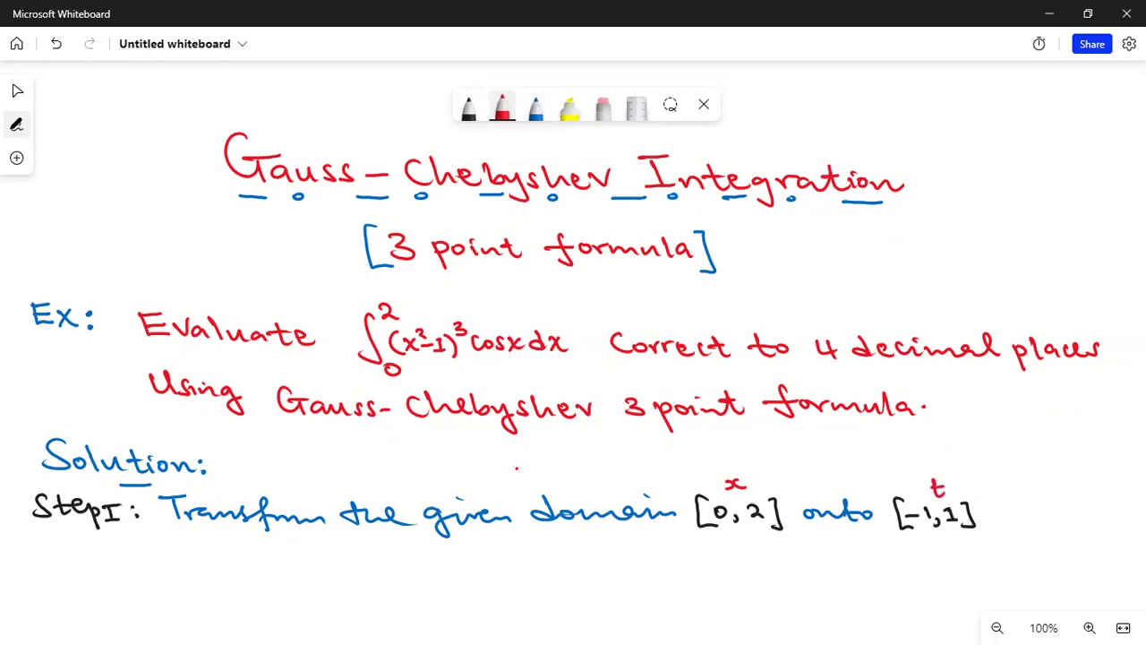
pyautogui.click(467, 107)
pyautogui.moveTo(340, 370)
pyautogui.mouseDown()
pyautogui.moveTo(345, 380)
pyautogui.moveTo(377, 377)
pyautogui.mouseUp()
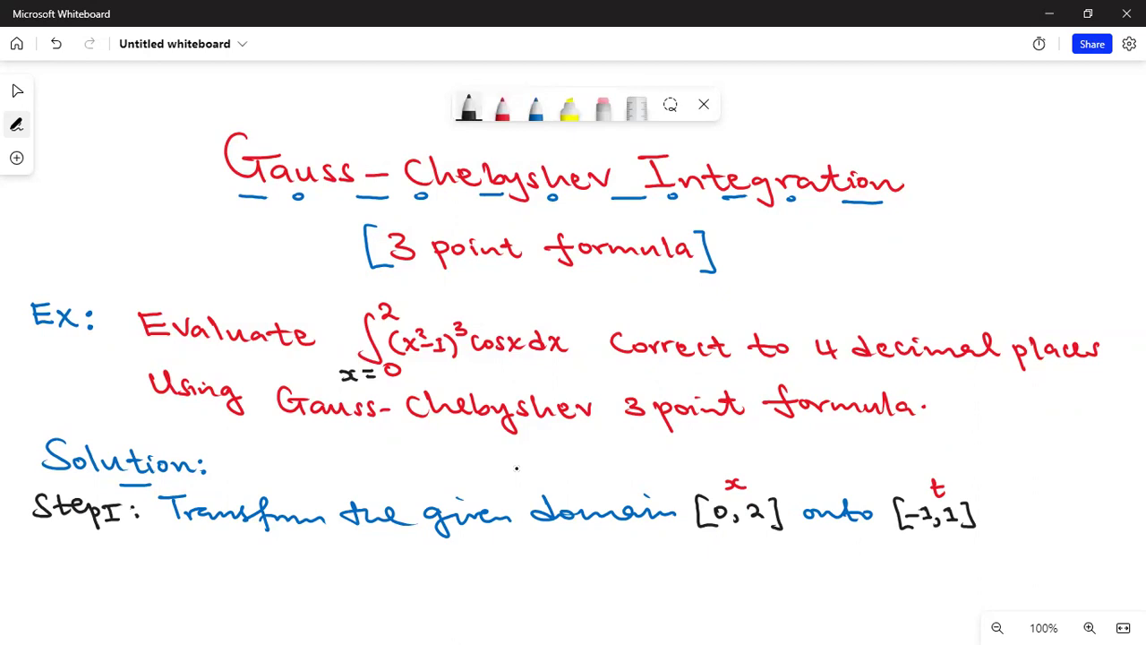
# Step: Write 'using a linear transformation:' in blue ink, continuing onto the next line
pyautogui.click(536, 107)
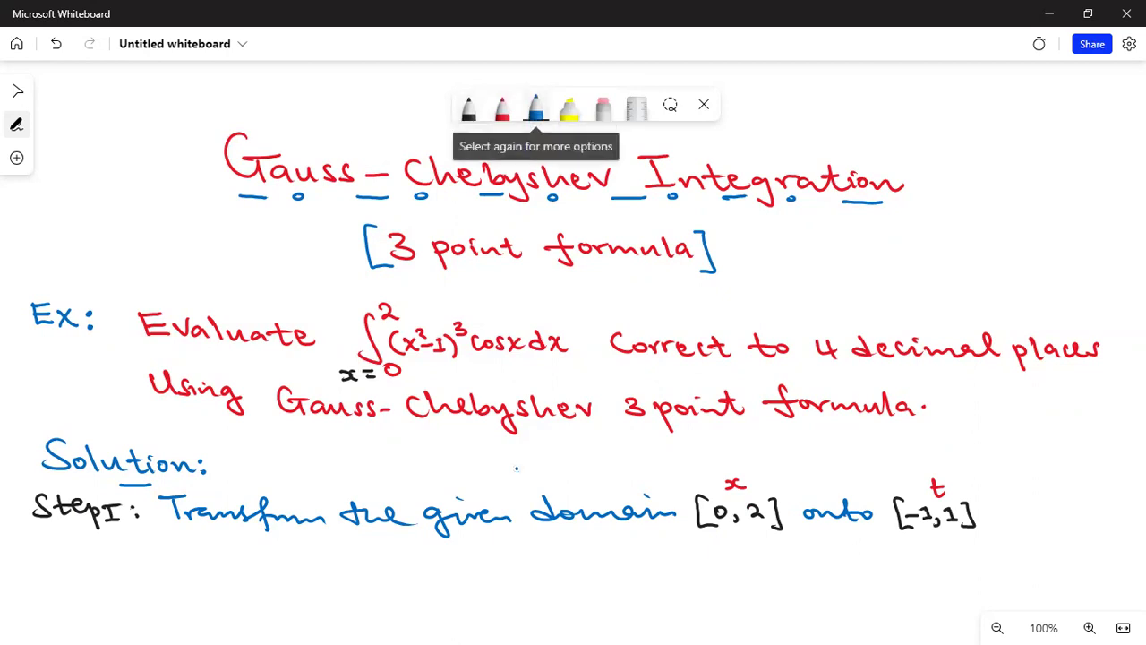
pyautogui.moveTo(997, 501)
pyautogui.mouseDown()
pyautogui.moveTo(1082, 529)
pyautogui.moveTo(1074, 518)
pyautogui.mouseUp()
pyautogui.click(1044, 495)
pyautogui.moveTo(186, 539)
pyautogui.mouseDown()
pyautogui.moveTo(175, 548)
pyautogui.moveTo(357, 556)
pyautogui.moveTo(435, 547)
pyautogui.moveTo(443, 568)
pyautogui.moveTo(503, 556)
pyautogui.moveTo(527, 539)
pyautogui.moveTo(598, 561)
pyautogui.moveTo(844, 564)
pyautogui.mouseUp()
# Step: Write the formula x = mt + c in red and box it in black
pyautogui.click(502, 108)
pyautogui.click(468, 108)
pyautogui.moveTo(651, 546)
pyautogui.mouseDown()
pyautogui.moveTo(670, 578)
pyautogui.moveTo(857, 570)
pyautogui.moveTo(857, 541)
pyautogui.moveTo(655, 545)
pyautogui.mouseUp()
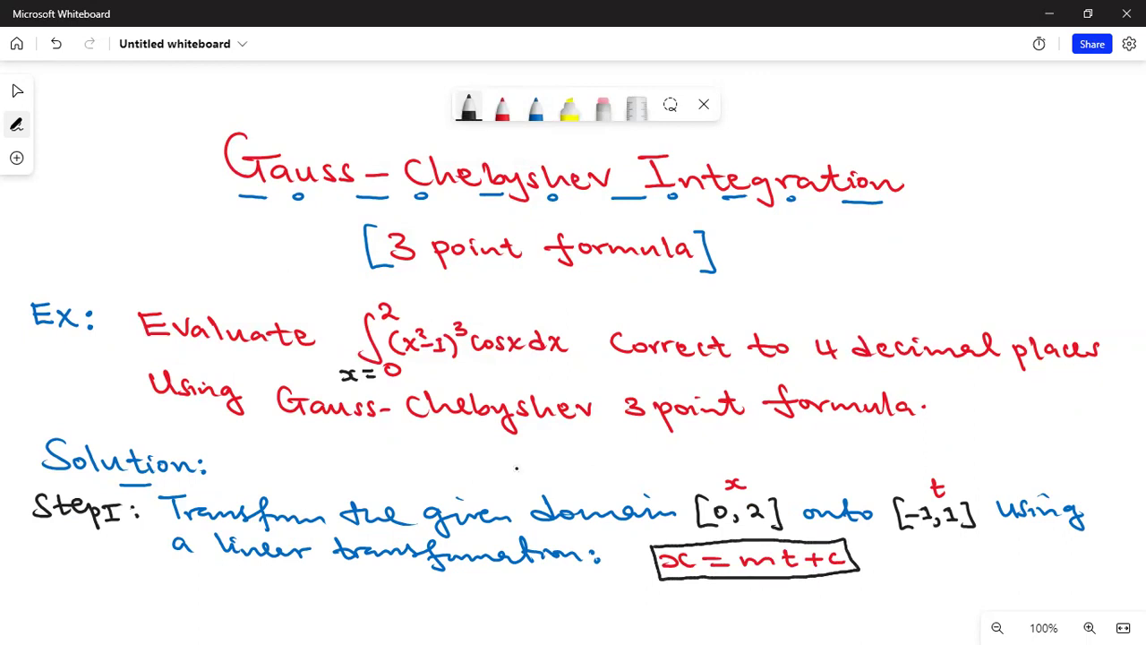
# Step: Write 'when x=0, t=-1:' on the line below
pyautogui.moveTo(198, 598)
pyautogui.mouseDown()
pyautogui.moveTo(320, 609)
pyautogui.moveTo(355, 598)
pyautogui.mouseUp()
pyautogui.moveTo(344, 606)
pyautogui.mouseDown()
pyautogui.moveTo(501, 612)
pyautogui.moveTo(493, 598)
pyautogui.mouseUp()
pyautogui.click(513, 603)
pyautogui.click(513, 610)
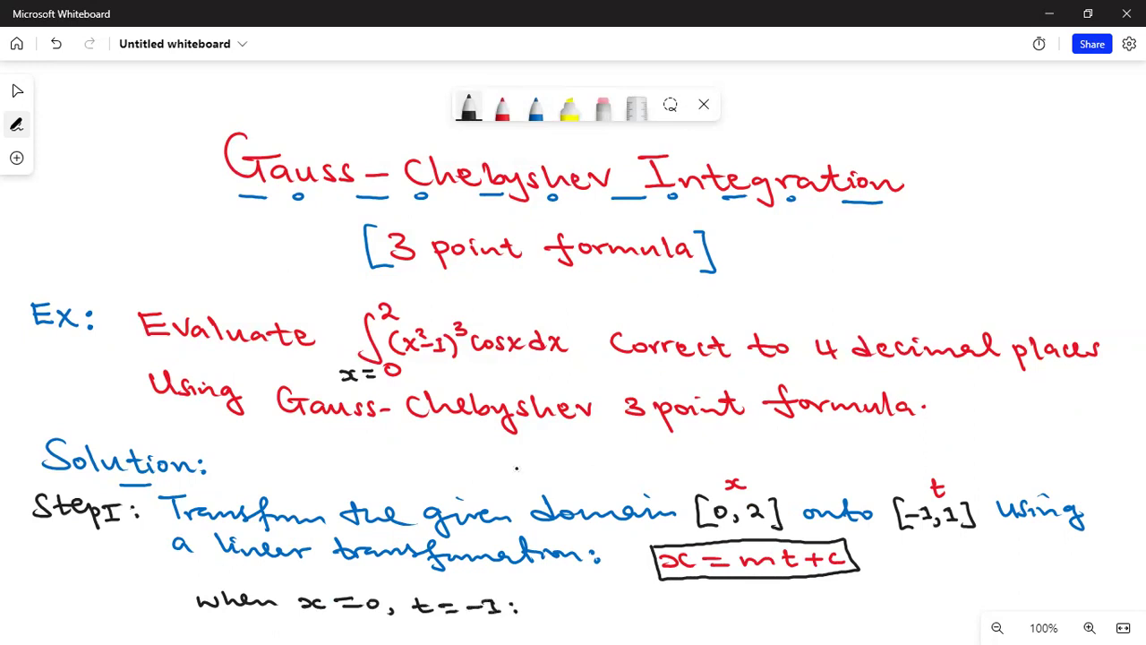
# Step: In red, write 0 = m(-1)+c ⇒ -m+c=0 and label it (i)
pyautogui.click(502, 108)
pyautogui.moveTo(582, 603); pyautogui.dragTo(686, 607)
pyautogui.moveTo(689, 600)
pyautogui.mouseDown()
pyautogui.moveTo(699, 614)
pyautogui.moveTo(801, 599)
pyautogui.mouseUp()
pyautogui.moveTo(784, 609); pyautogui.dragTo(1031, 597)
pyautogui.moveTo(1038, 586); pyautogui.dragTo(1043, 596)
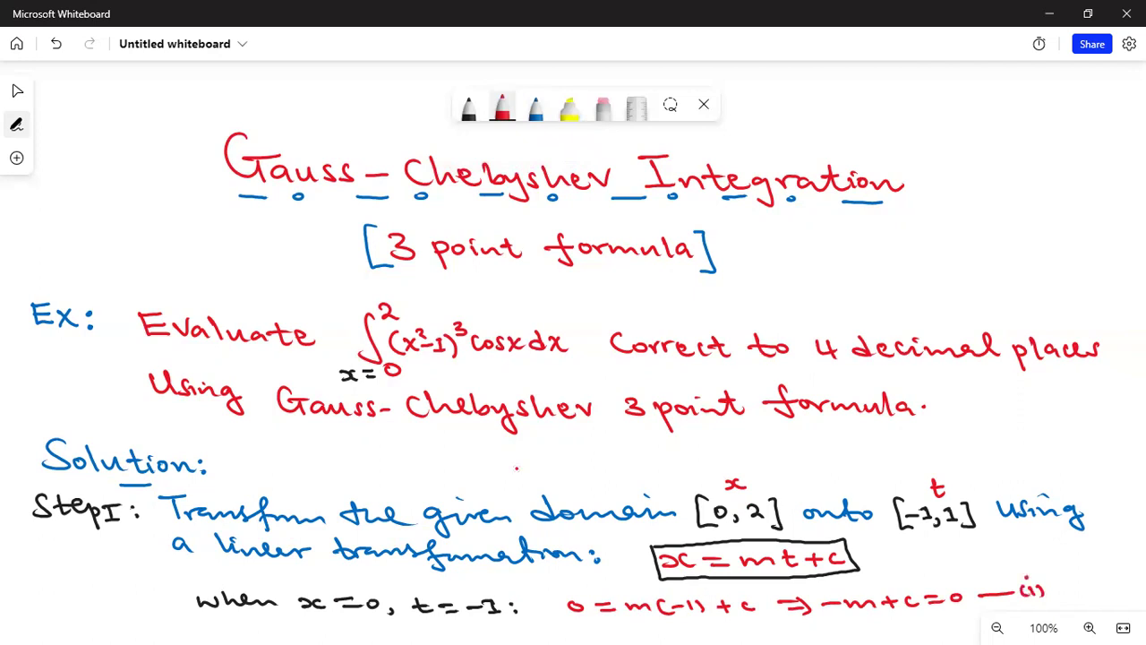
# Step: Scroll down and write 'When x=2, t=1:' in black ink
pyautogui.scroll(-4, 573, 340)
pyautogui.scroll(-2, 584, 271)
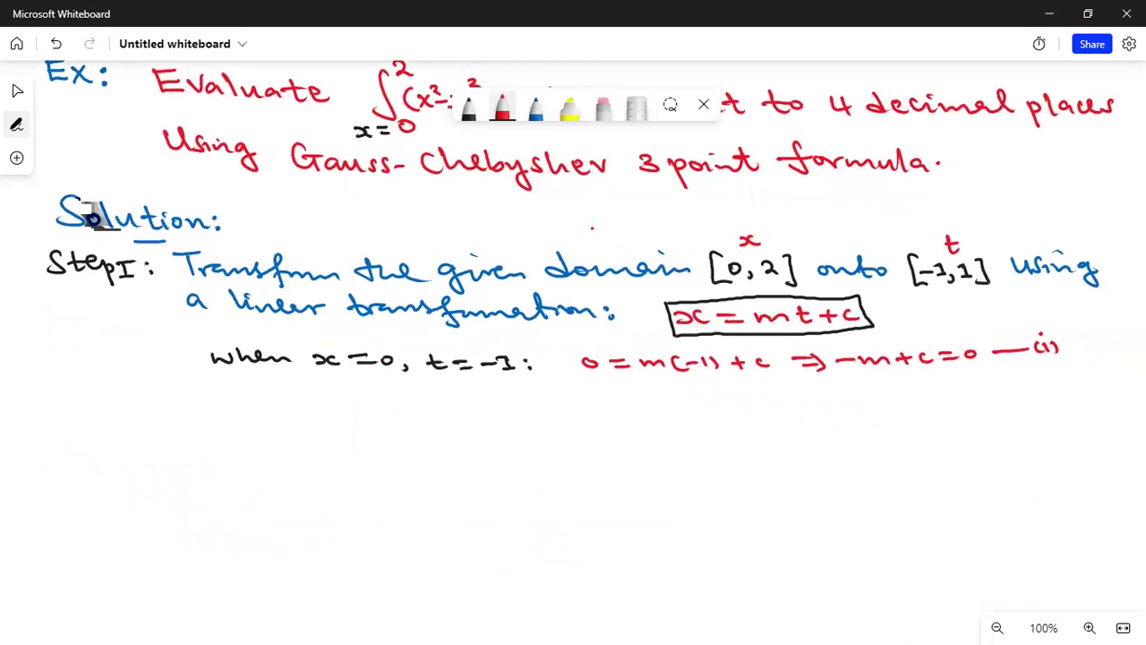
pyautogui.click(468, 108)
pyautogui.moveTo(212, 394)
pyautogui.mouseDown()
pyautogui.moveTo(242, 387)
pyautogui.moveTo(265, 404)
pyautogui.moveTo(366, 404)
pyautogui.mouseUp()
pyautogui.moveTo(355, 412); pyautogui.dragTo(402, 419)
pyautogui.moveTo(409, 414)
pyautogui.mouseDown()
pyautogui.moveTo(407, 426)
pyautogui.moveTo(440, 410)
pyautogui.moveTo(444, 422)
pyautogui.mouseUp()
pyautogui.moveTo(434, 410); pyautogui.dragTo(506, 425)
pyautogui.click(501, 409)
pyautogui.moveTo(498, 425)
pyautogui.mouseDown()
pyautogui.moveTo(517, 425)
pyautogui.moveTo(503, 405)
pyautogui.mouseUp()
pyautogui.click(534, 421)
# Step: In red, write 2 = m(1)+c ⇒ m+c=2 labelled (ii), then start a blue box around both equations
pyautogui.click(502, 108)
pyautogui.moveTo(584, 405)
pyautogui.mouseDown()
pyautogui.moveTo(605, 418)
pyautogui.moveTo(637, 407)
pyautogui.mouseUp()
pyautogui.moveTo(625, 415); pyautogui.dragTo(759, 414)
pyautogui.click(739, 413)
pyautogui.moveTo(749, 407)
pyautogui.mouseDown()
pyautogui.moveTo(749, 425)
pyautogui.moveTo(824, 404)
pyautogui.mouseUp()
pyautogui.moveTo(802, 411); pyautogui.dragTo(918, 404)
pyautogui.moveTo(909, 398)
pyautogui.mouseDown()
pyautogui.moveTo(909, 412)
pyautogui.moveTo(970, 398)
pyautogui.mouseUp()
pyautogui.moveTo(957, 406); pyautogui.dragTo(1075, 405)
pyautogui.click(1060, 391)
pyautogui.moveTo(1046, 386); pyautogui.dragTo(1042, 405)
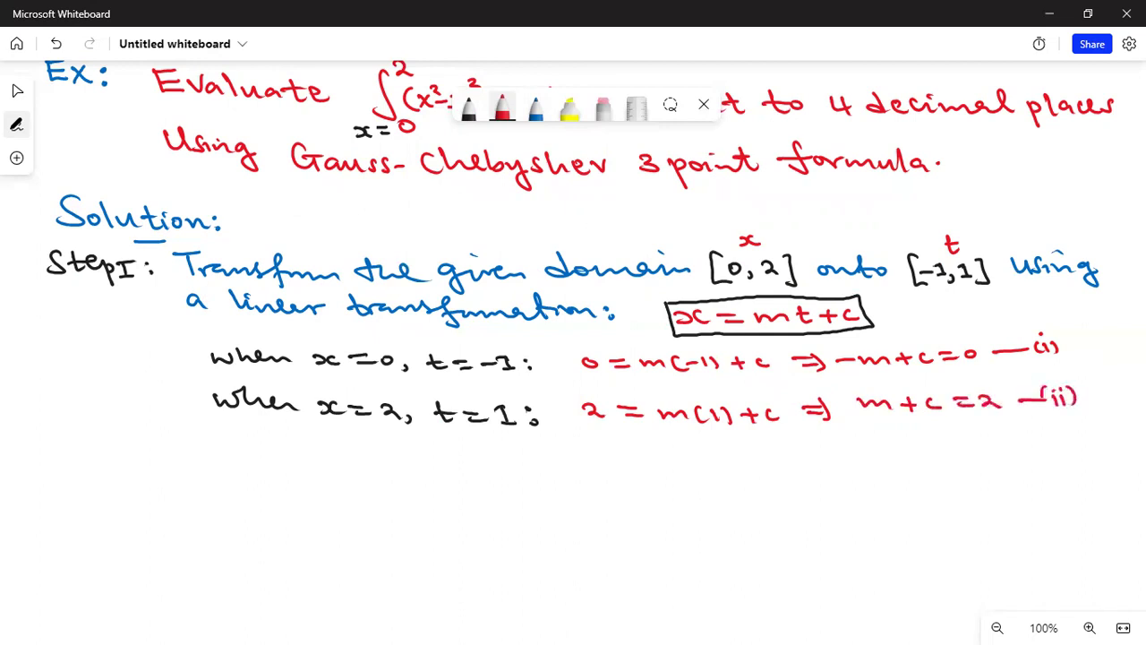
pyautogui.click(536, 107)
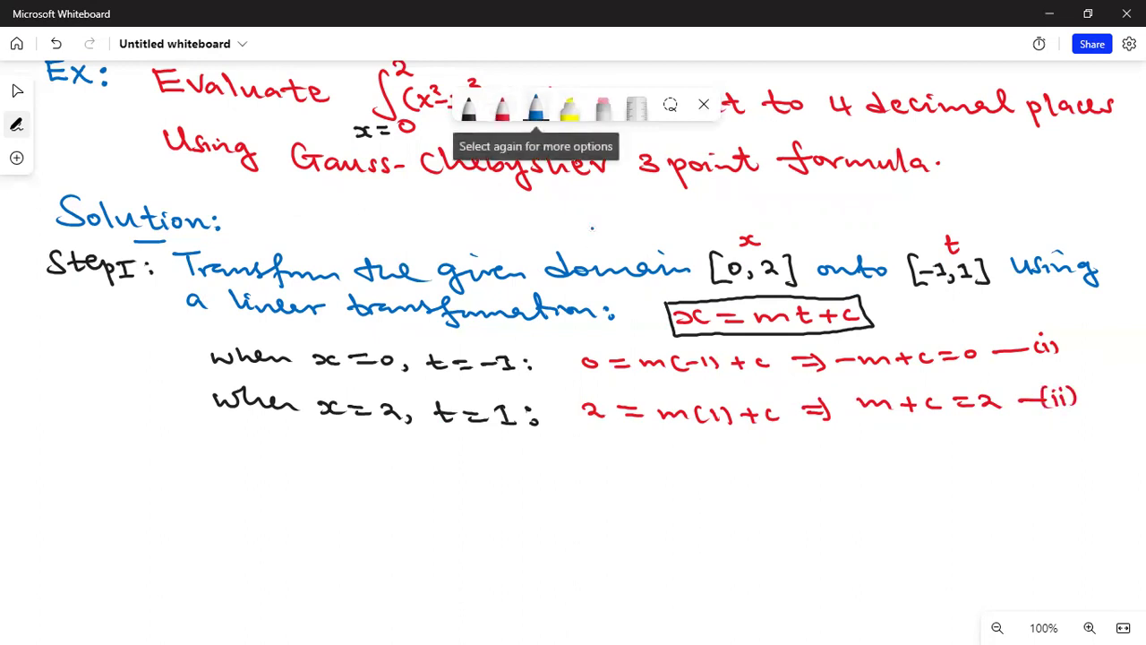
pyautogui.moveTo(826, 347)
pyautogui.mouseDown()
pyautogui.moveTo(839, 415)
pyautogui.moveTo(1014, 421)
pyautogui.moveTo(1009, 367)
pyautogui.moveTo(992, 341)
pyautogui.moveTo(820, 351)
pyautogui.mouseUp()
# Step: Draw an arrow down to the solution c=1, m=1, then write ∴ x = t+1 in red and box it
pyautogui.moveTo(927, 417)
pyautogui.mouseDown()
pyautogui.moveTo(927, 442)
pyautogui.moveTo(935, 432)
pyautogui.mouseUp()
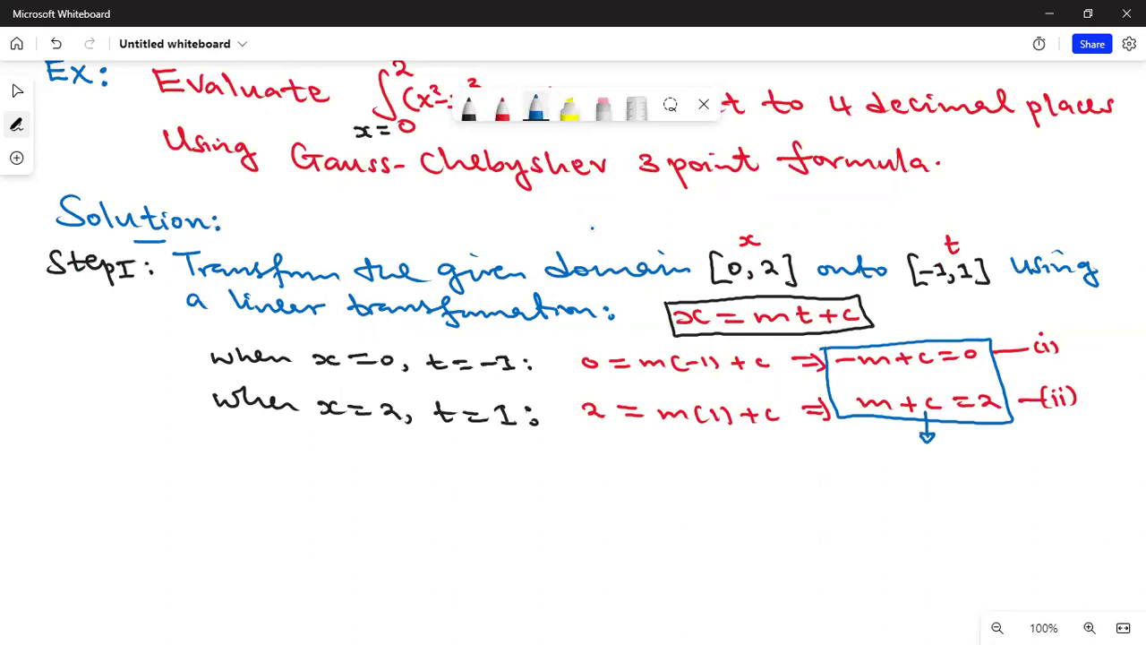
pyautogui.moveTo(893, 454)
pyautogui.mouseDown()
pyautogui.moveTo(893, 463)
pyautogui.moveTo(917, 455)
pyautogui.moveTo(947, 474)
pyautogui.moveTo(1008, 452)
pyautogui.moveTo(1034, 463)
pyautogui.mouseUp()
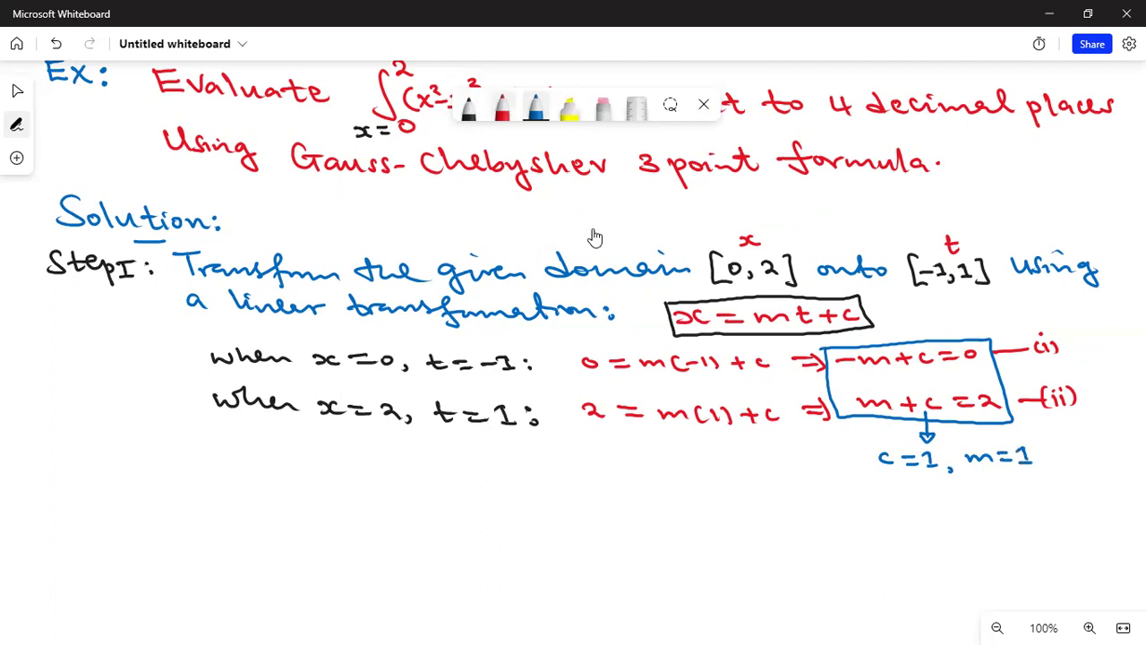
pyautogui.click(502, 108)
pyautogui.click(161, 473)
pyautogui.moveTo(210, 464)
pyautogui.mouseDown()
pyautogui.moveTo(212, 476)
pyautogui.moveTo(319, 469)
pyautogui.mouseUp()
pyautogui.moveTo(310, 462)
pyautogui.mouseDown()
pyautogui.moveTo(310, 479)
pyautogui.moveTo(340, 477)
pyautogui.mouseUp()
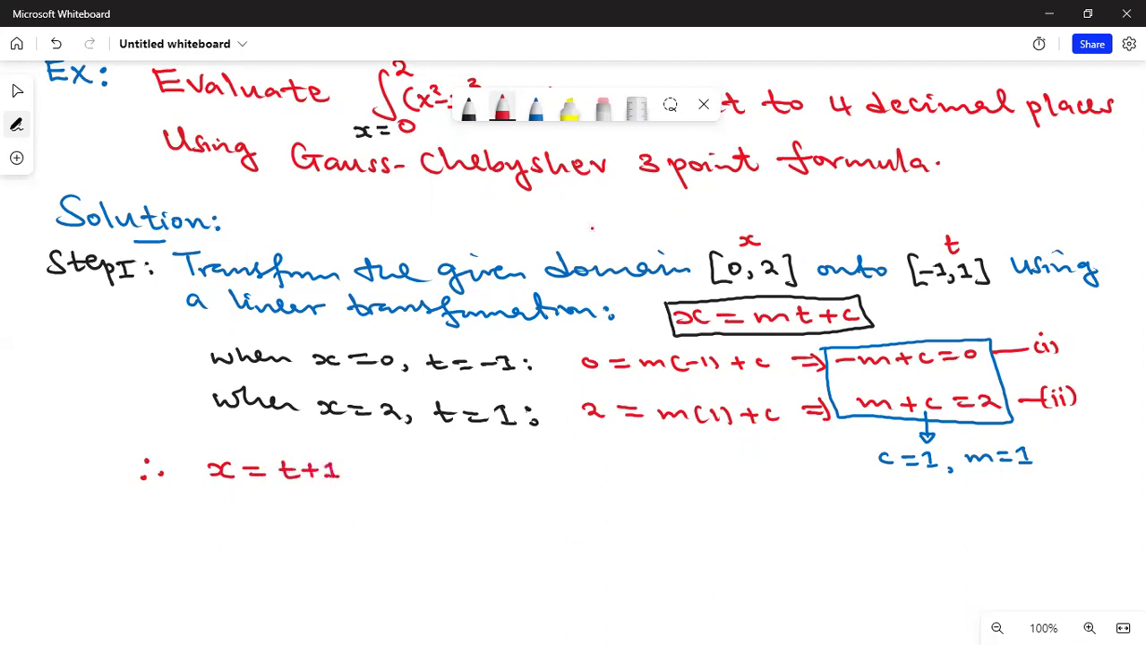
pyautogui.click(468, 106)
pyautogui.moveTo(196, 455)
pyautogui.mouseDown()
pyautogui.moveTo(200, 494)
pyautogui.moveTo(355, 490)
pyautogui.moveTo(356, 449)
pyautogui.moveTo(195, 444)
pyautogui.mouseUp()
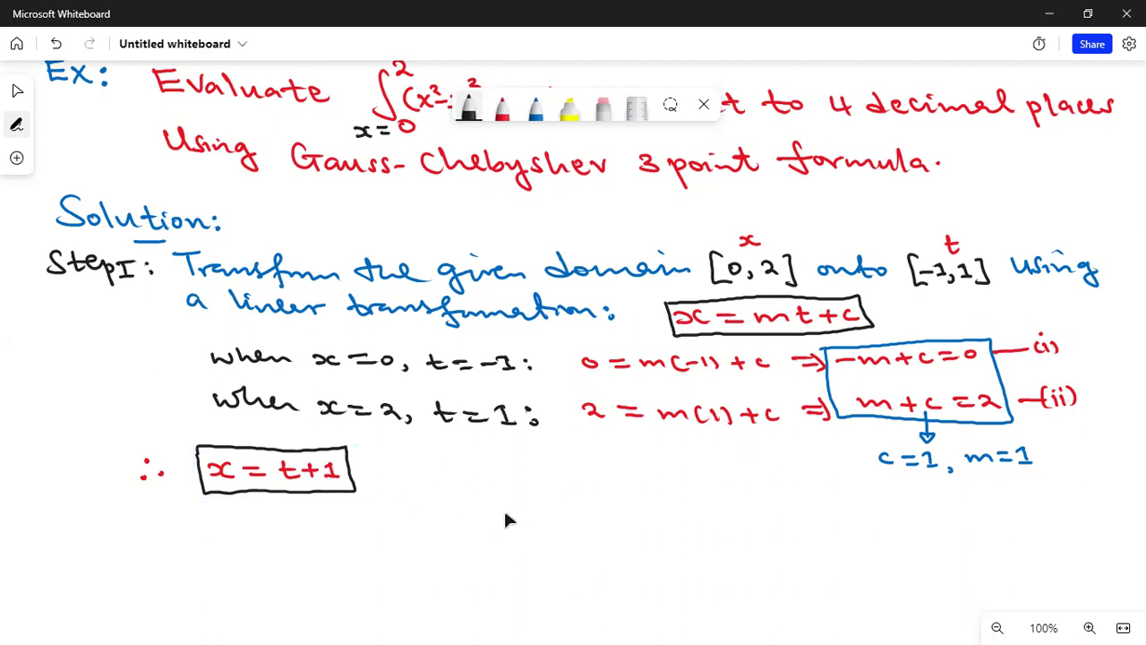
pyautogui.scroll(-1, 506, 528)
# Step: After the boxed x = t+1, write ⇒ dx/dt = 1 ⇒ dx = dt
pyautogui.scroll(2, 510, 537)
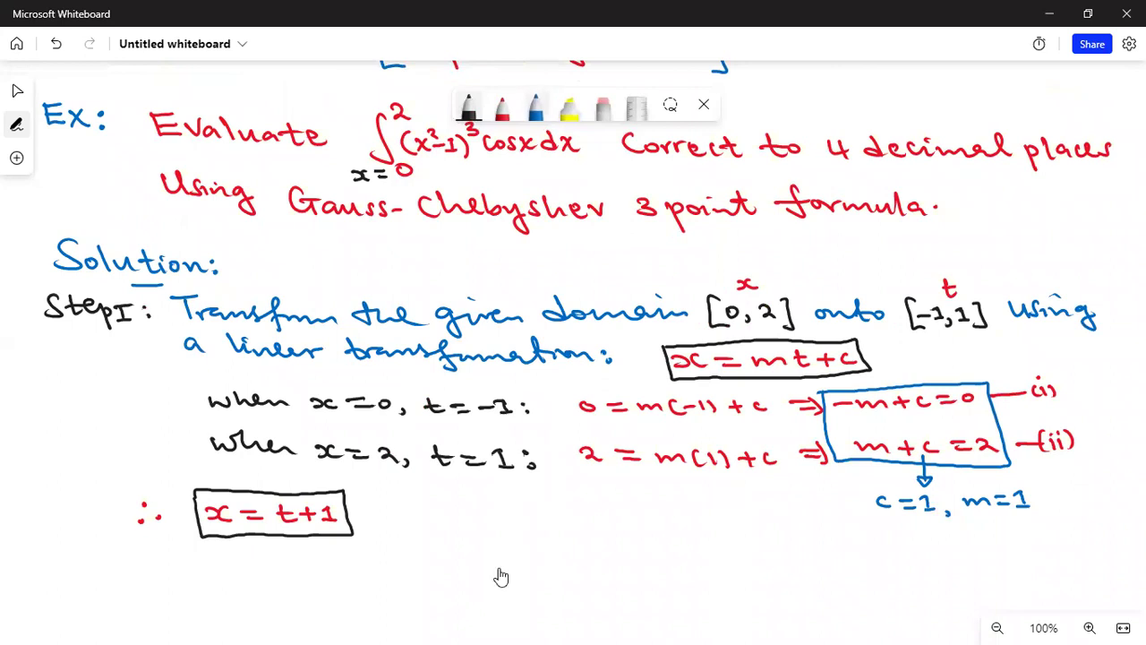
pyautogui.click(536, 106)
pyautogui.moveTo(363, 514)
pyautogui.mouseDown()
pyautogui.moveTo(383, 514)
pyautogui.moveTo(381, 528)
pyautogui.mouseUp()
pyautogui.click(501, 107)
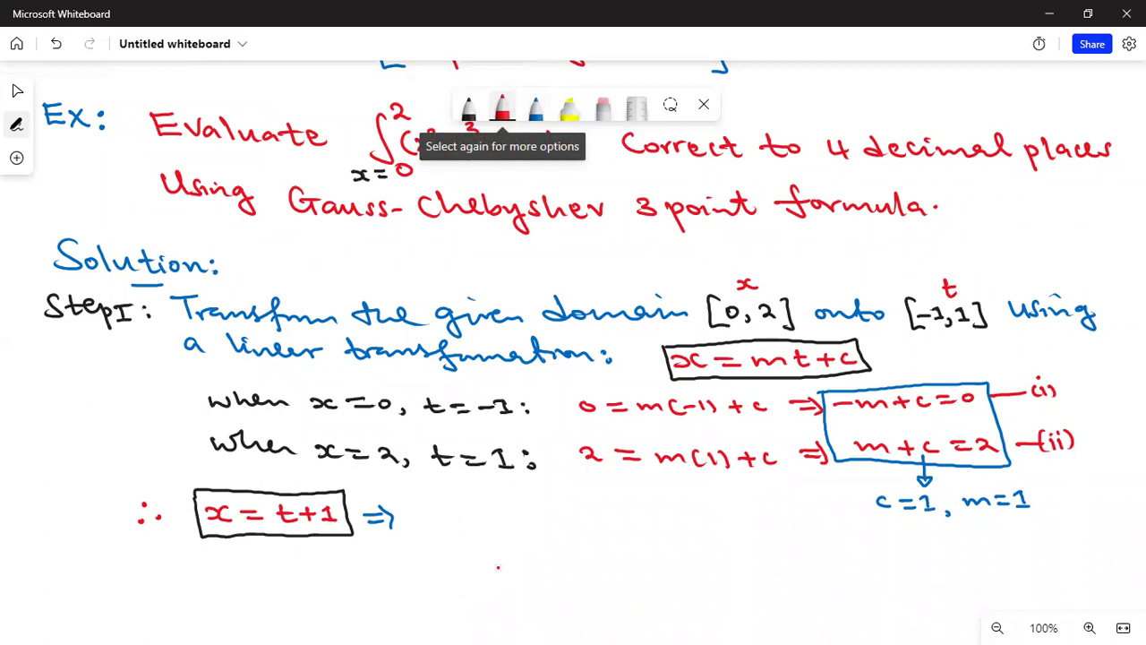
pyautogui.moveTo(425, 508)
pyautogui.mouseDown()
pyautogui.moveTo(421, 523)
pyautogui.moveTo(444, 528)
pyautogui.moveTo(426, 546)
pyautogui.moveTo(472, 521)
pyautogui.moveTo(603, 535)
pyautogui.mouseUp()
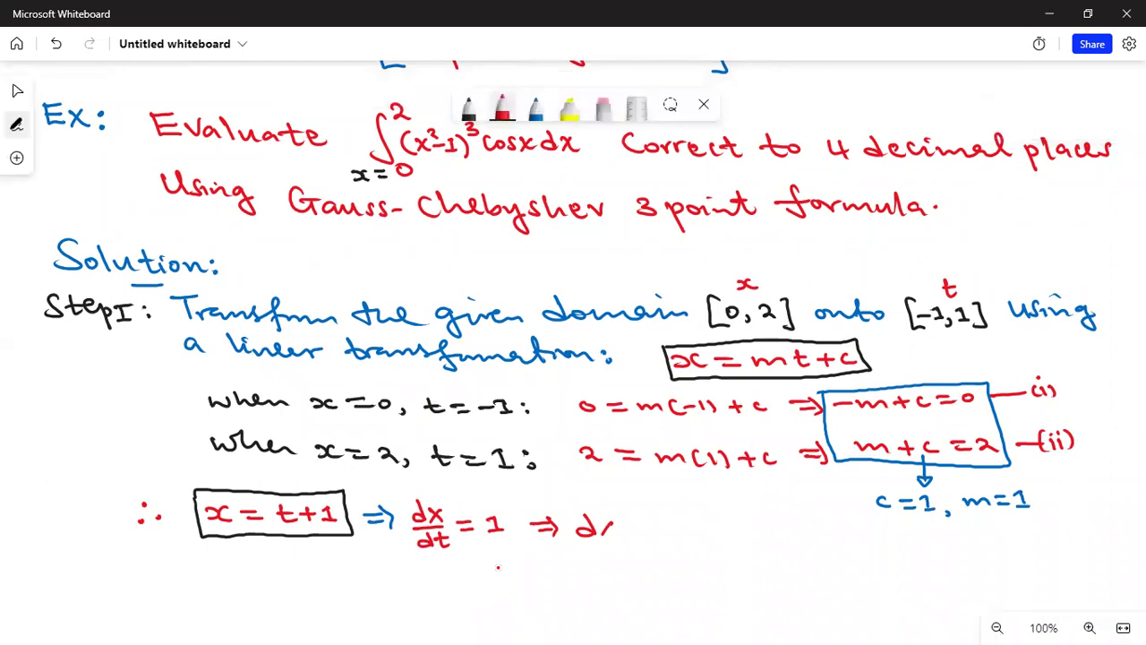
pyautogui.moveTo(601, 521)
pyautogui.mouseDown()
pyautogui.moveTo(614, 535)
pyautogui.moveTo(632, 525)
pyautogui.moveTo(685, 534)
pyautogui.moveTo(680, 524)
pyautogui.mouseUp()
pyautogui.click(498, 566)
pyautogui.click(467, 107)
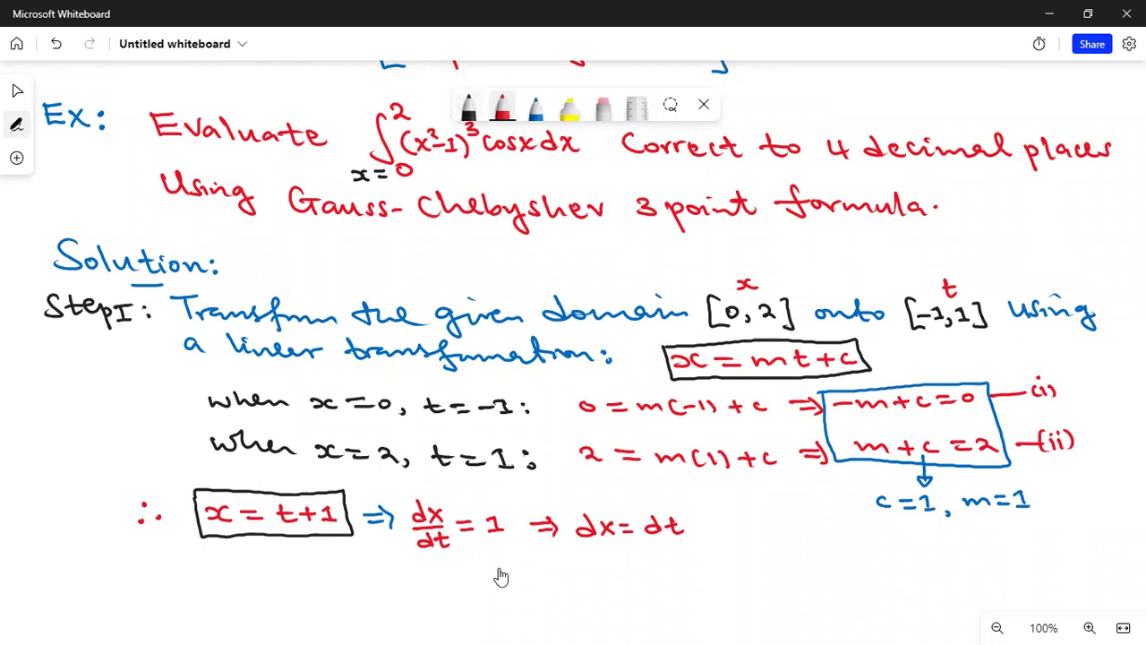